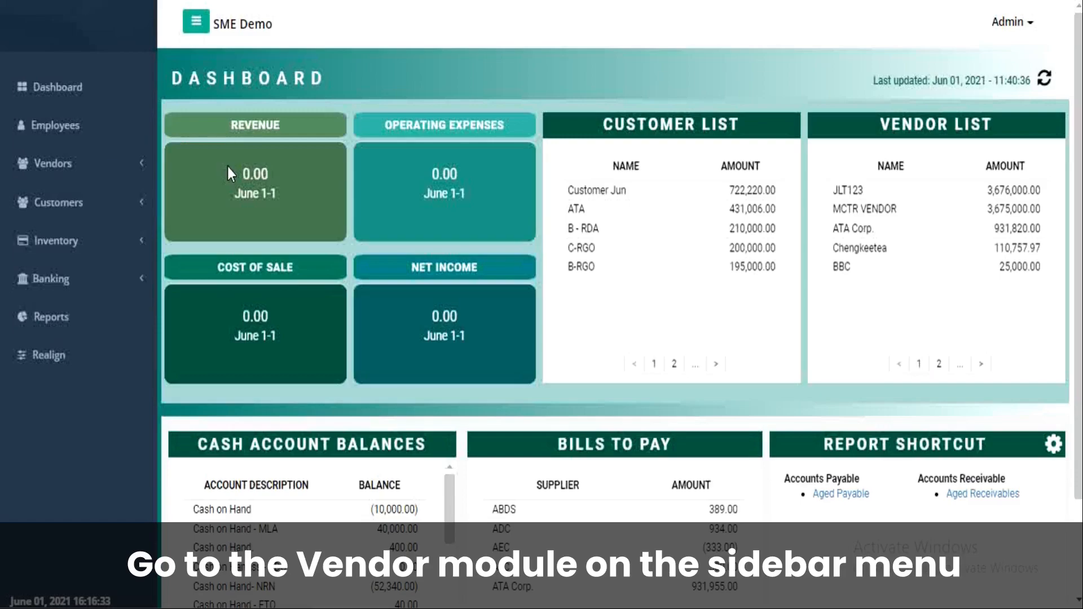
Step: Create a new Receive Inventory / Bills record for vendors, numbered in the RR series
left_click(97, 171)
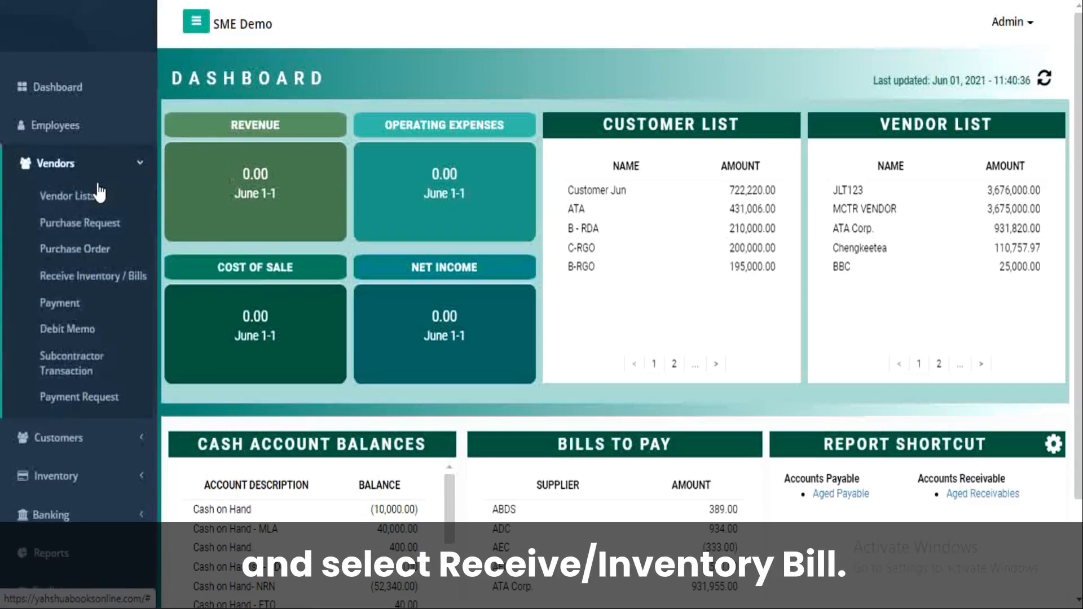
left_click(106, 275)
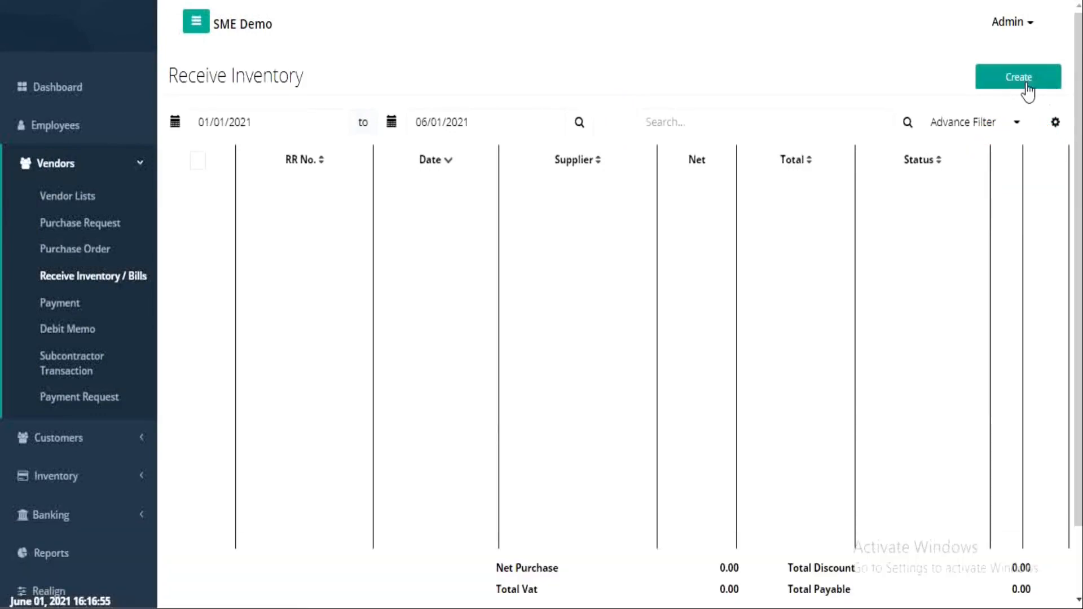
left_click(1027, 88)
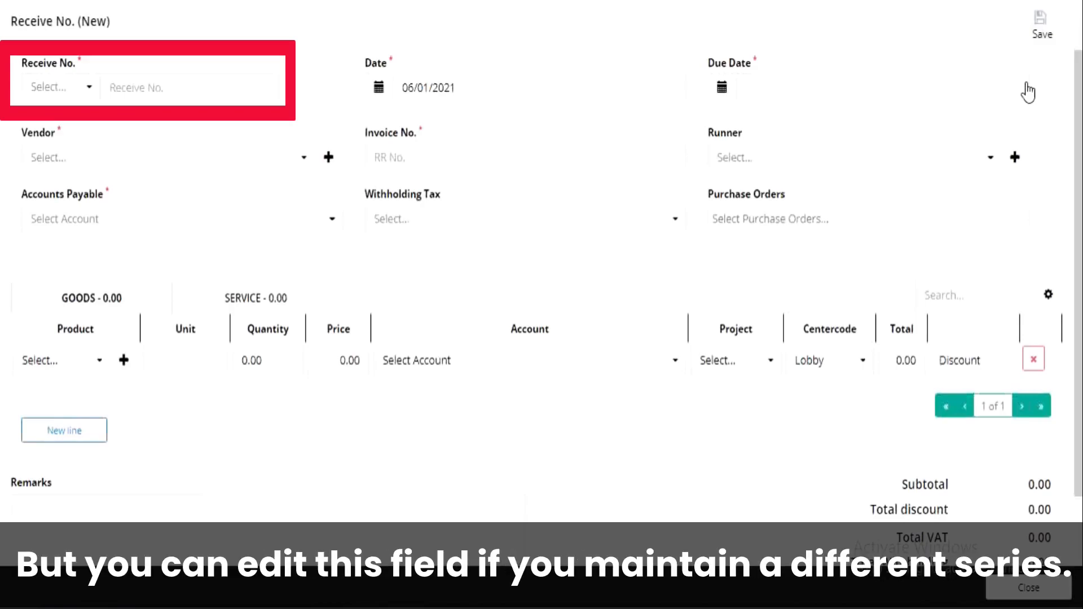
left_click(76, 95)
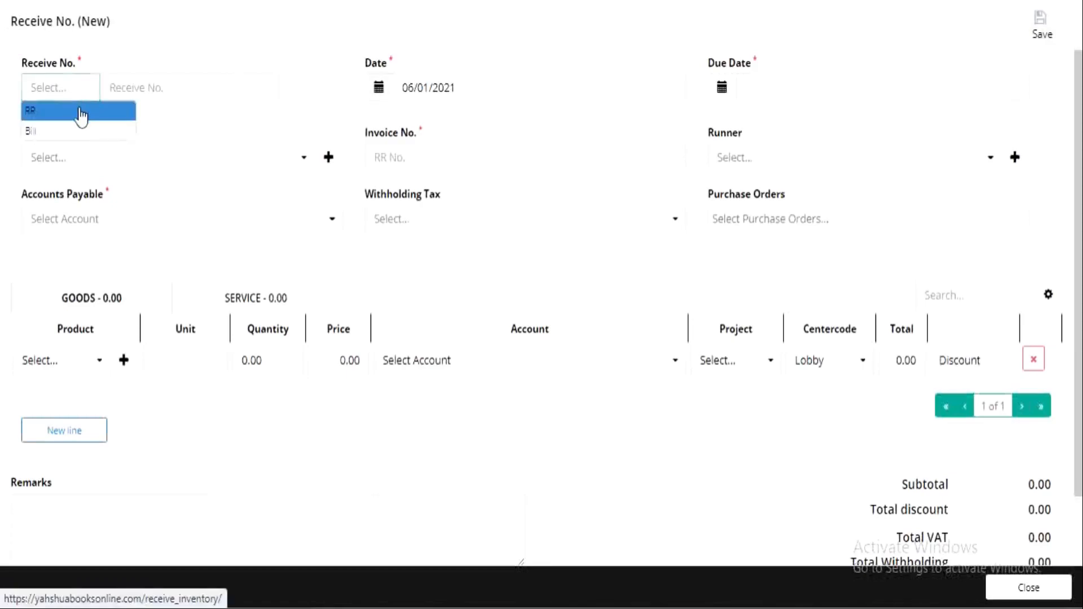
left_click(79, 110)
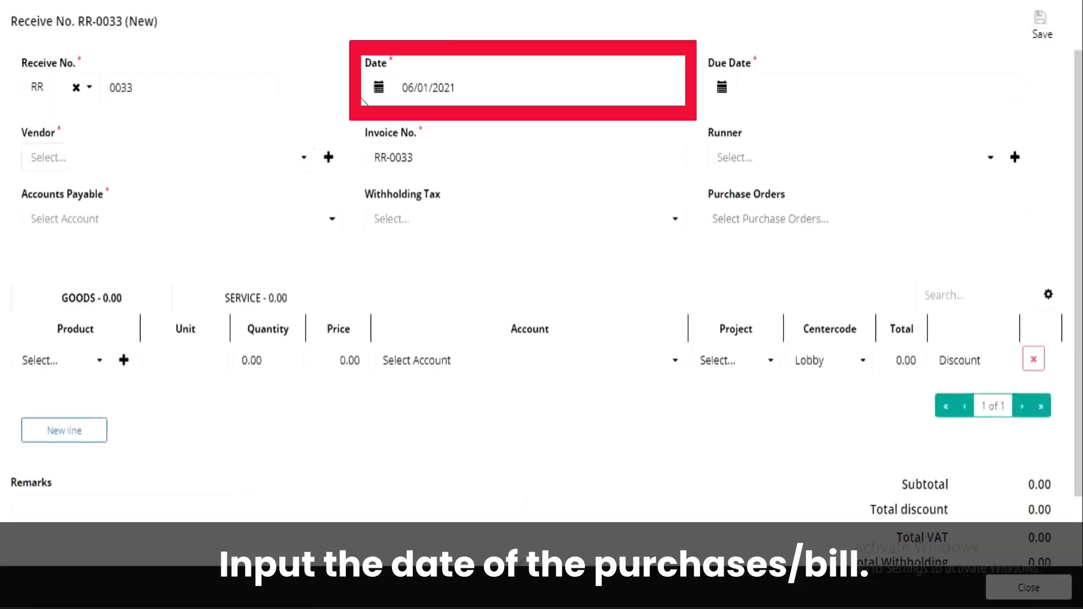
Step: Set the record's date to 06/01/2021 and its due date to 06/15/2021
left_click(378, 88)
left_click(457, 149)
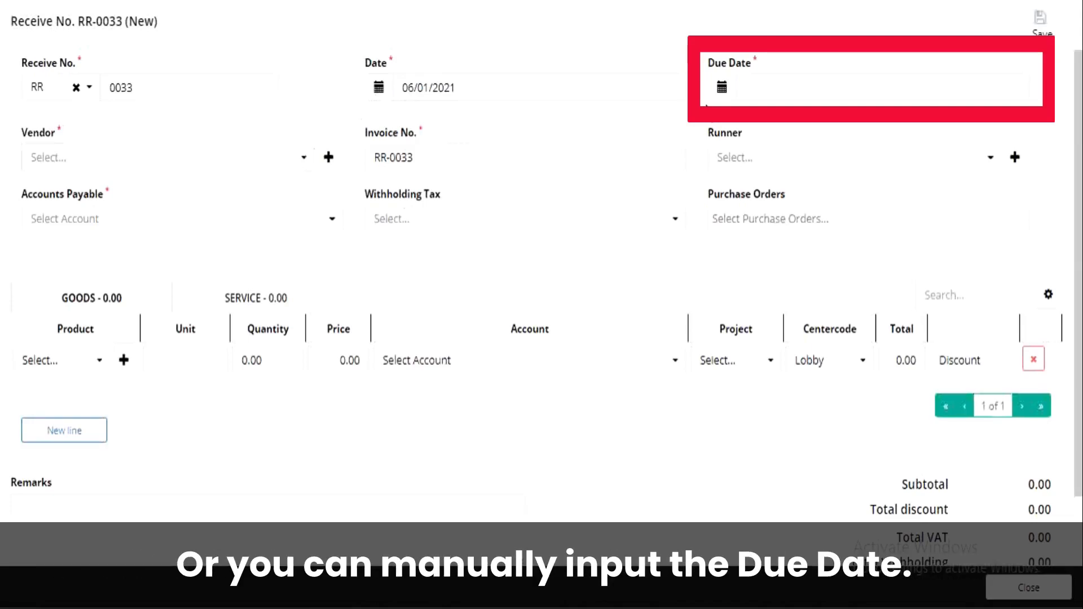
left_click(721, 97)
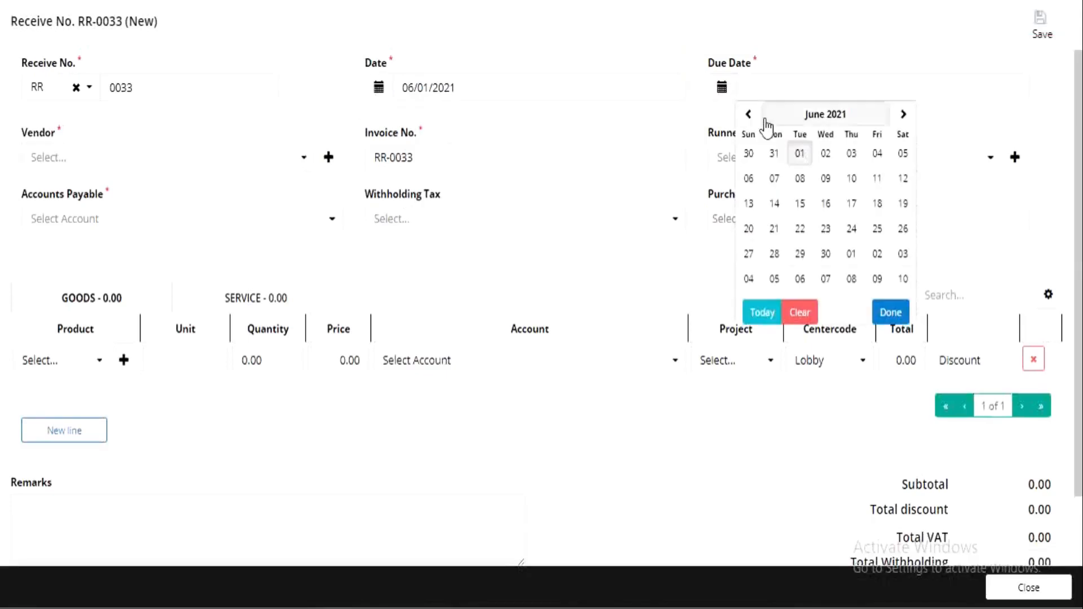
left_click(801, 206)
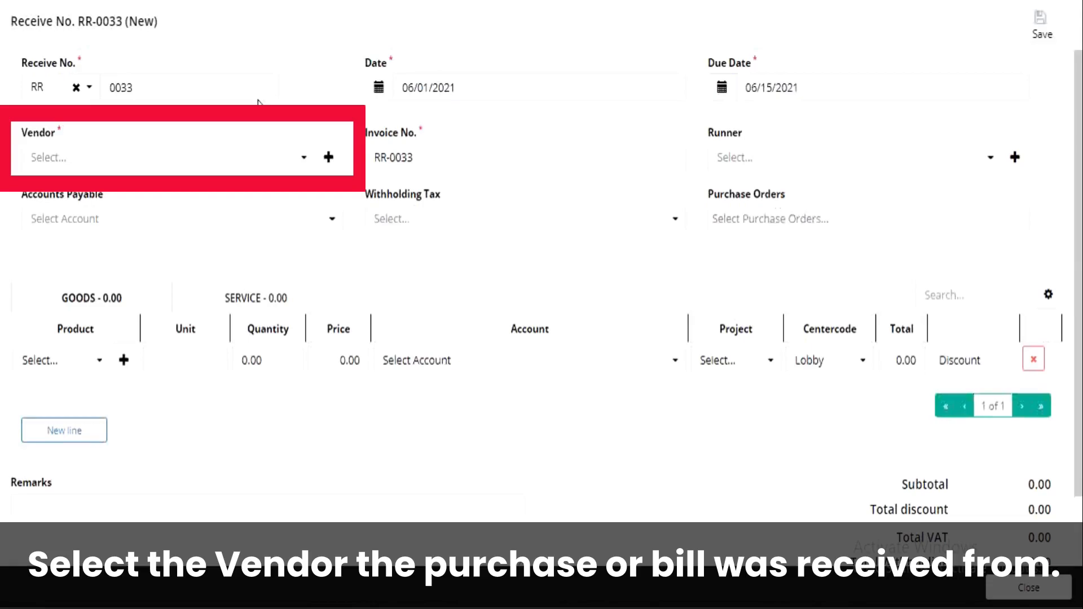
Step: Set the vendor to ATA Corp. and enter CSI-00001 as the vendor's invoice number
left_click(201, 157)
type("ata")
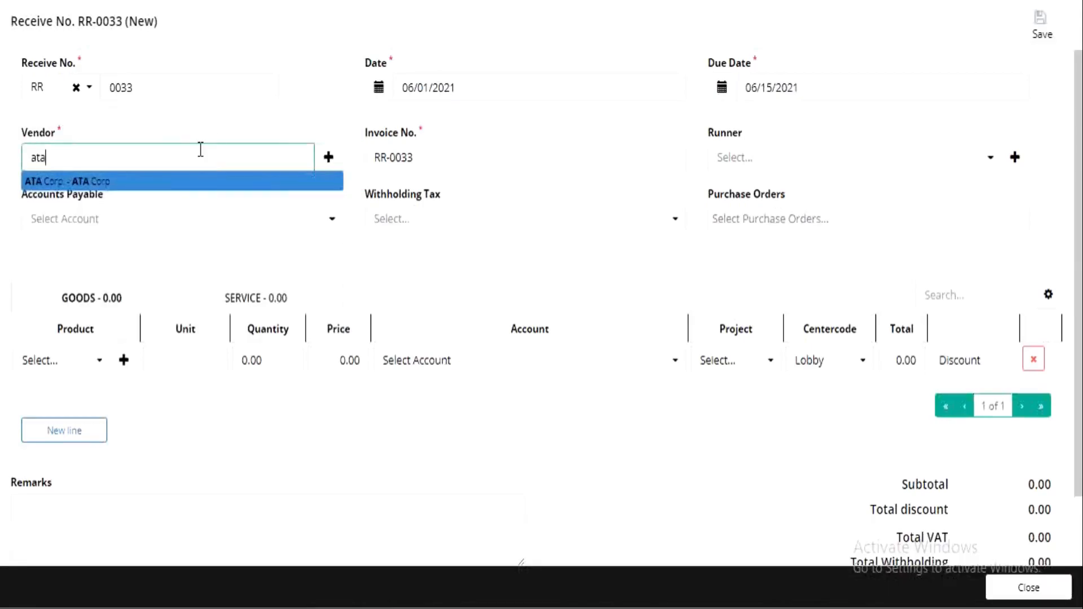
left_click(201, 182)
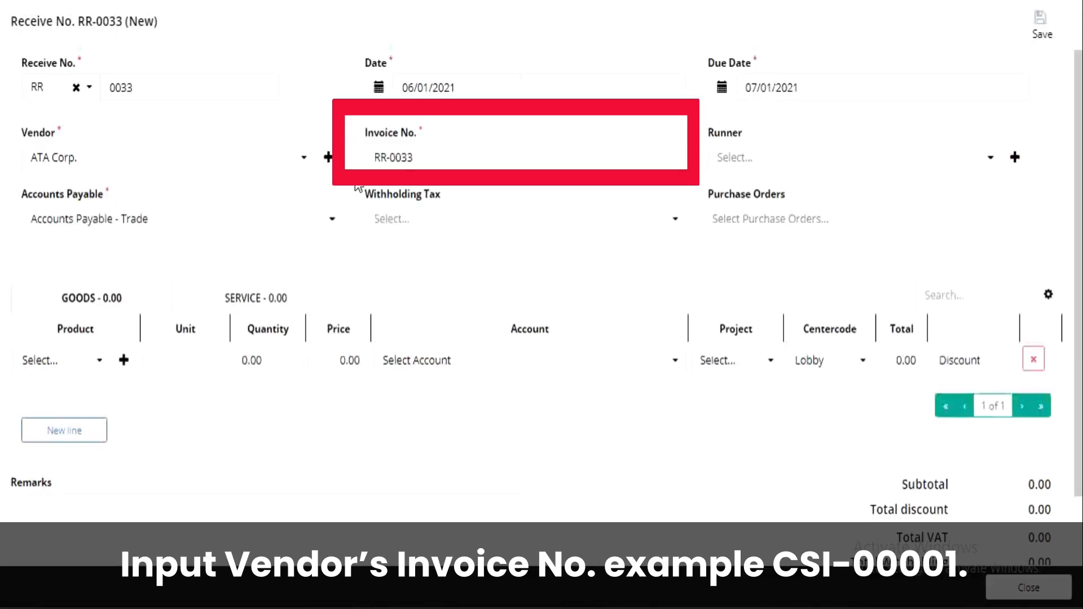
left_click_drag(416, 162, 360, 154)
type("CS")
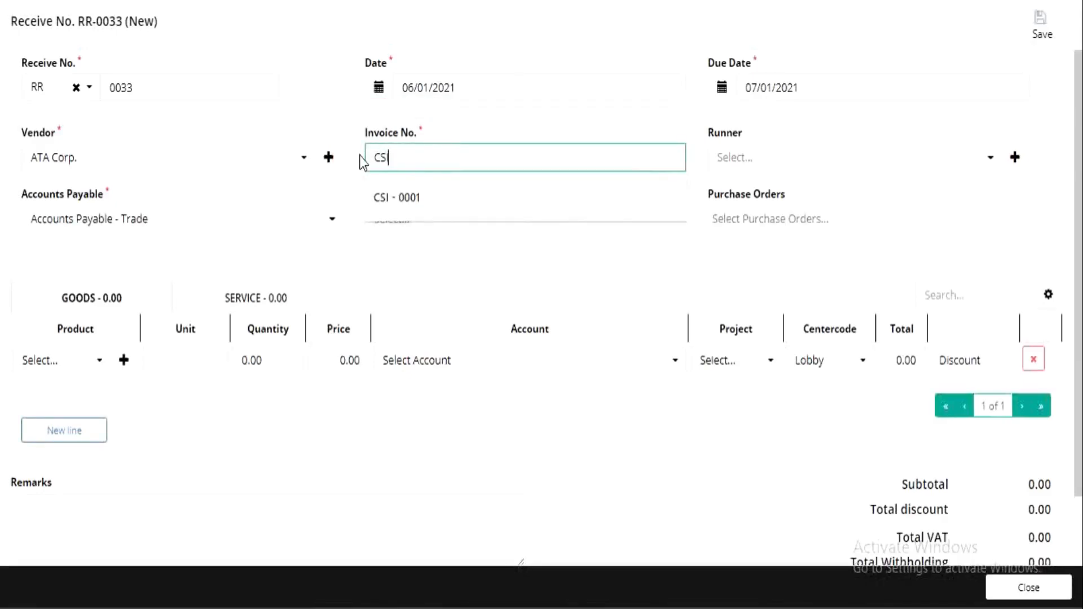
type("I-00001")
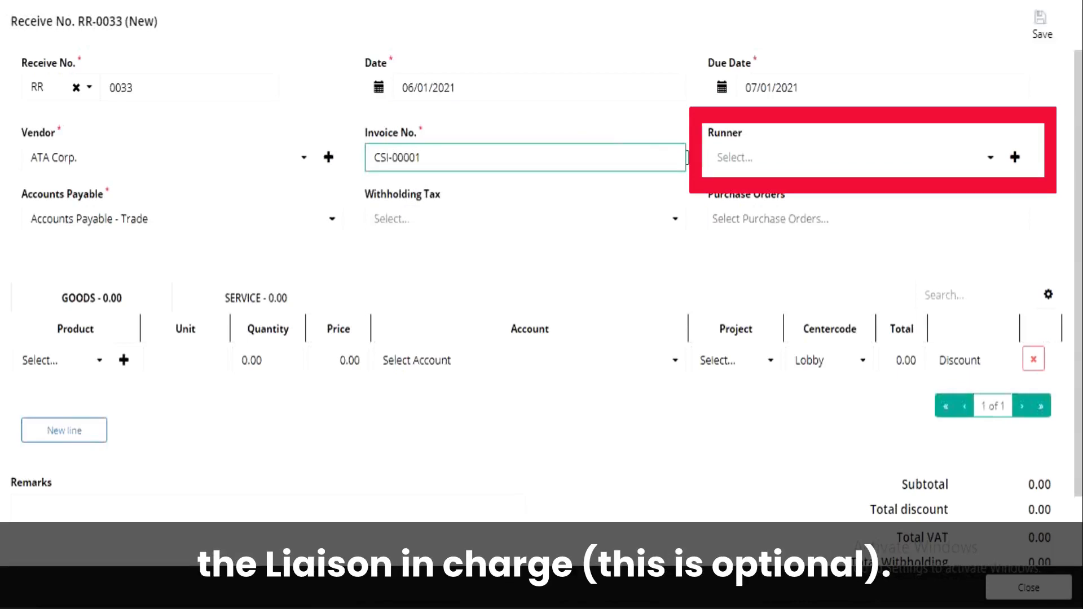
Step: Assign the first listed person as runner and choose Accounts Payable - Trade as the payable account
left_click(778, 166)
left_click(773, 179)
left_click(244, 222)
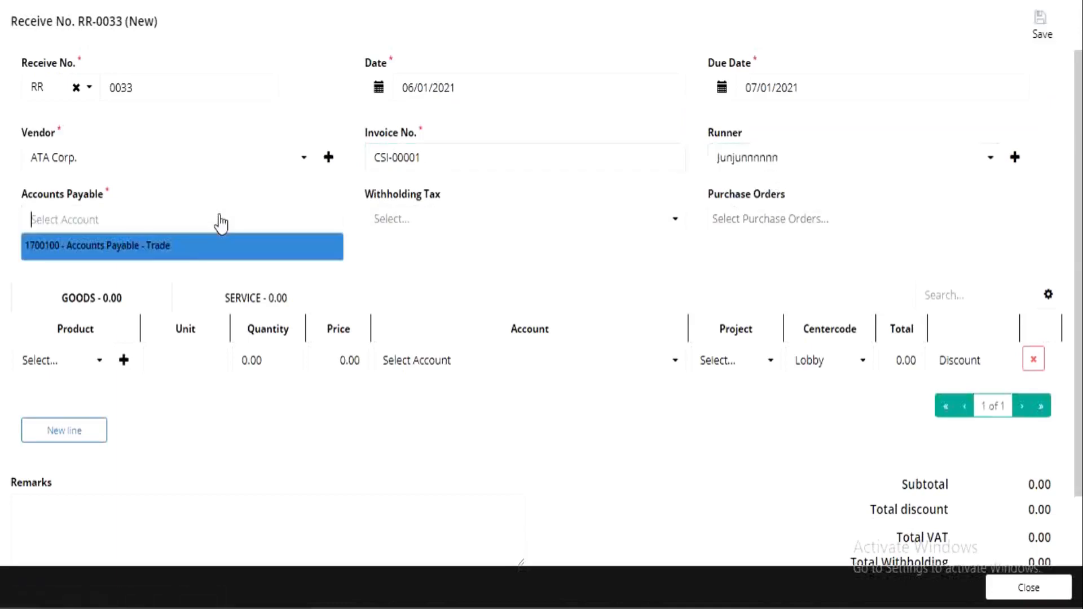
left_click(193, 247)
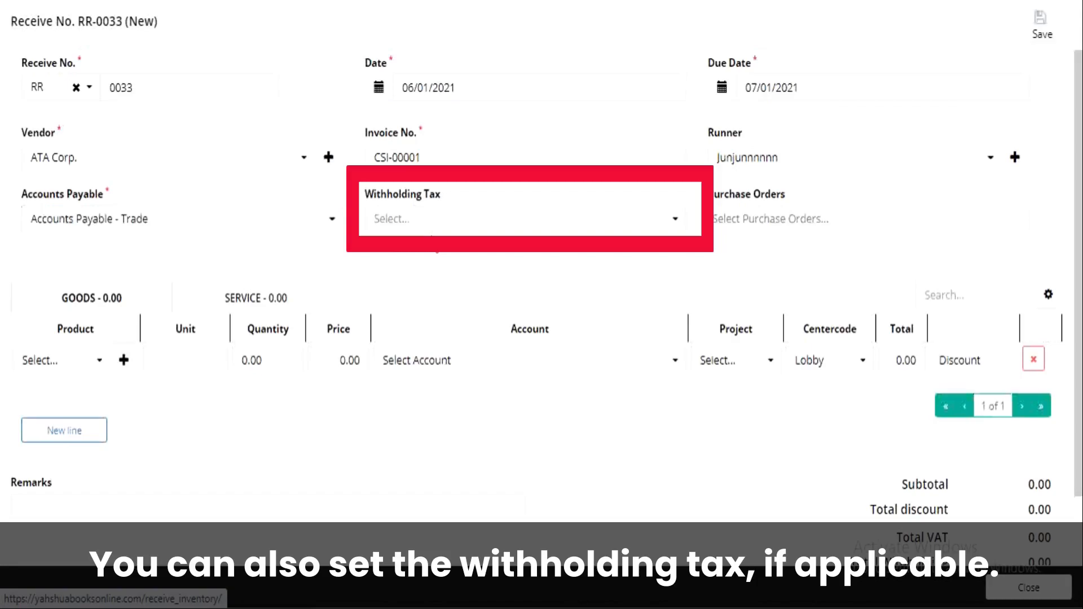
left_click(455, 223)
scroll(511, 299, "down", 5)
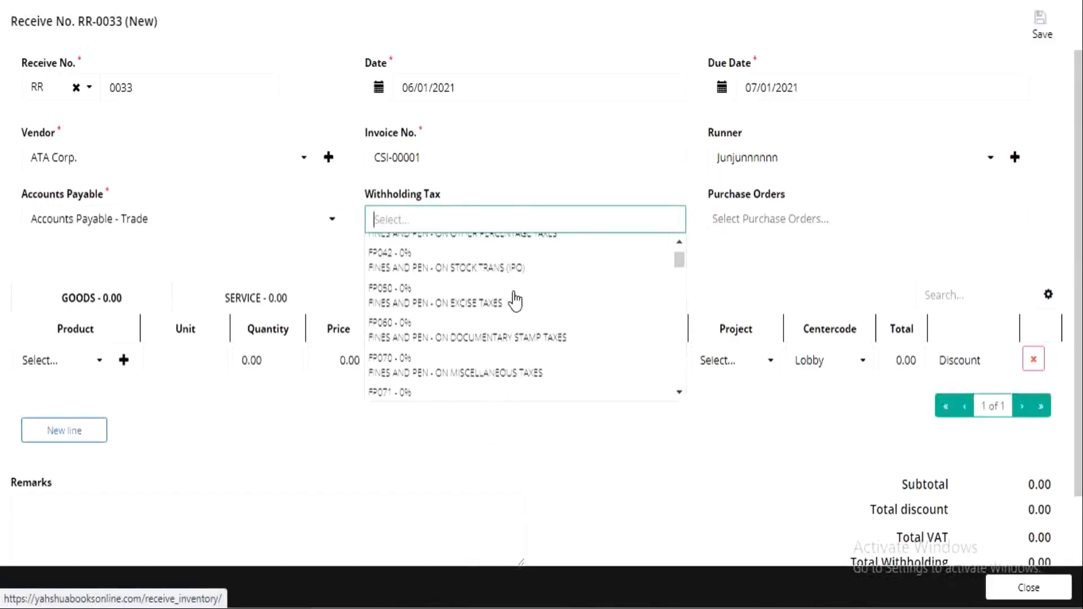
left_click(714, 404)
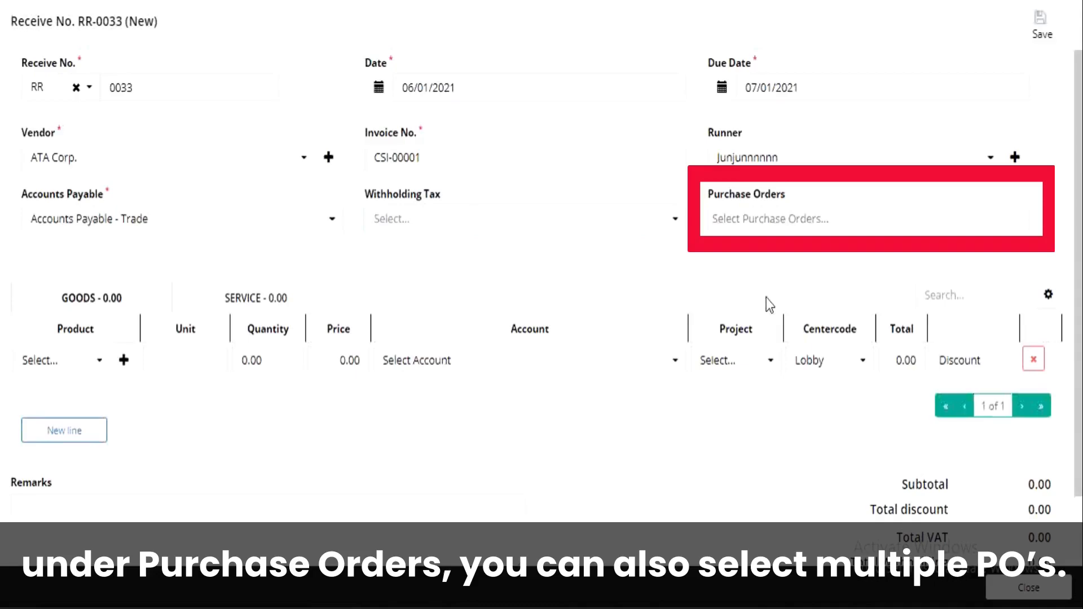
Step: Link both of the vendor's PO-prefixed purchase orders to the record to bring in their goods lines
left_click(775, 228)
left_click(771, 242)
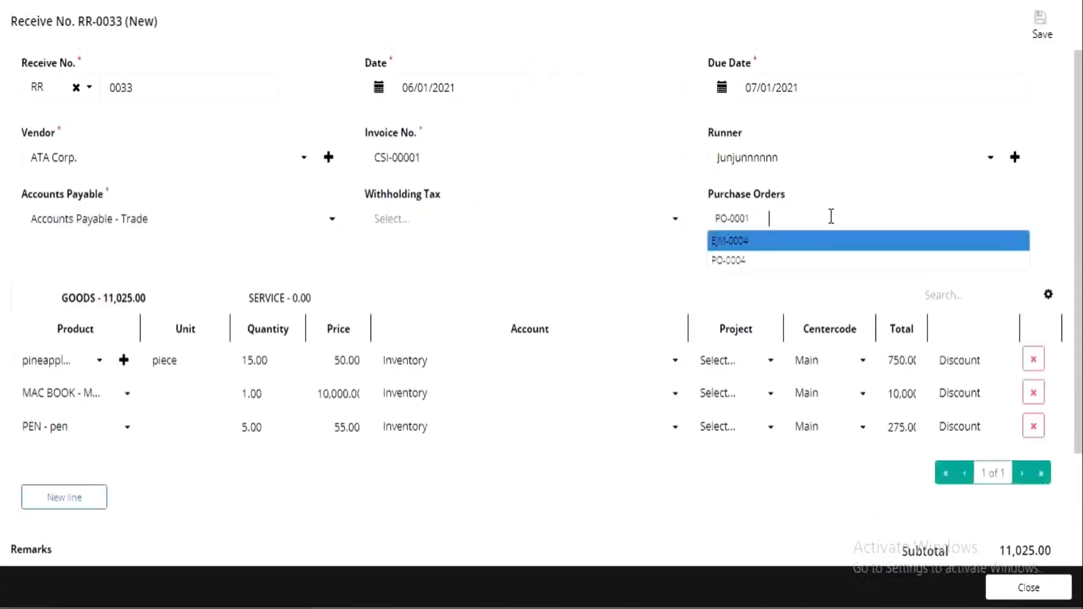
left_click(757, 260)
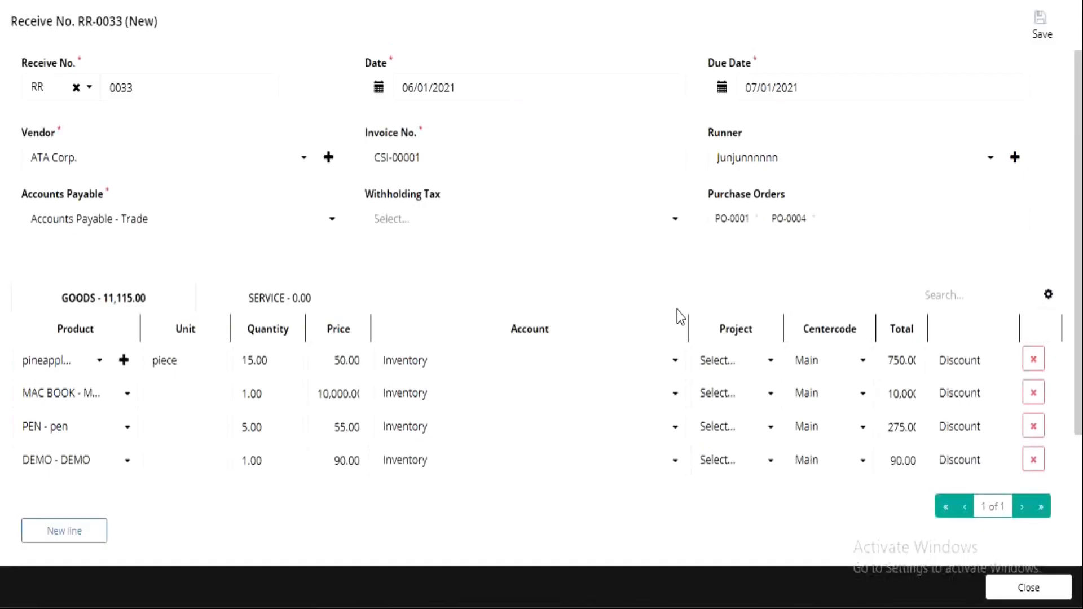
Step: Set the pineapple line's quantity to 10 and price to 49, with Main as its centercode
double_click(249, 361)
left_click(269, 394)
double_click(270, 361)
type("10")
double_click(341, 360)
type("49")
left_click(498, 266)
left_click(849, 366)
left_click(828, 407)
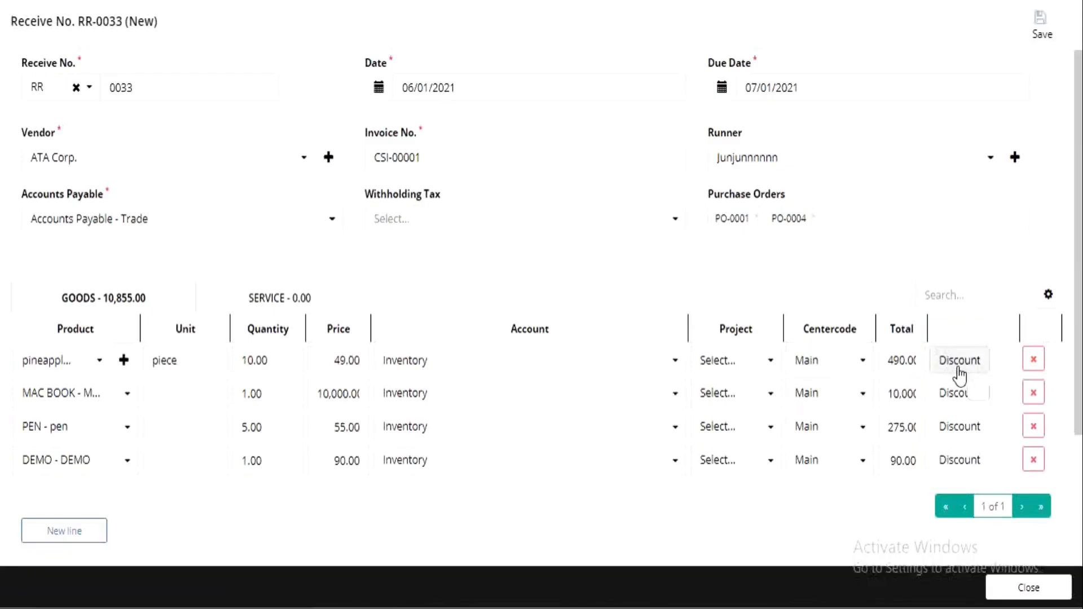
Step: Apply a 10 percent discount to the pineapple line and switch it to a discount amount
left_click(959, 375)
left_click(849, 429)
type("10")
left_click(821, 422)
left_click(793, 429)
left_click(798, 491)
left_click(793, 429)
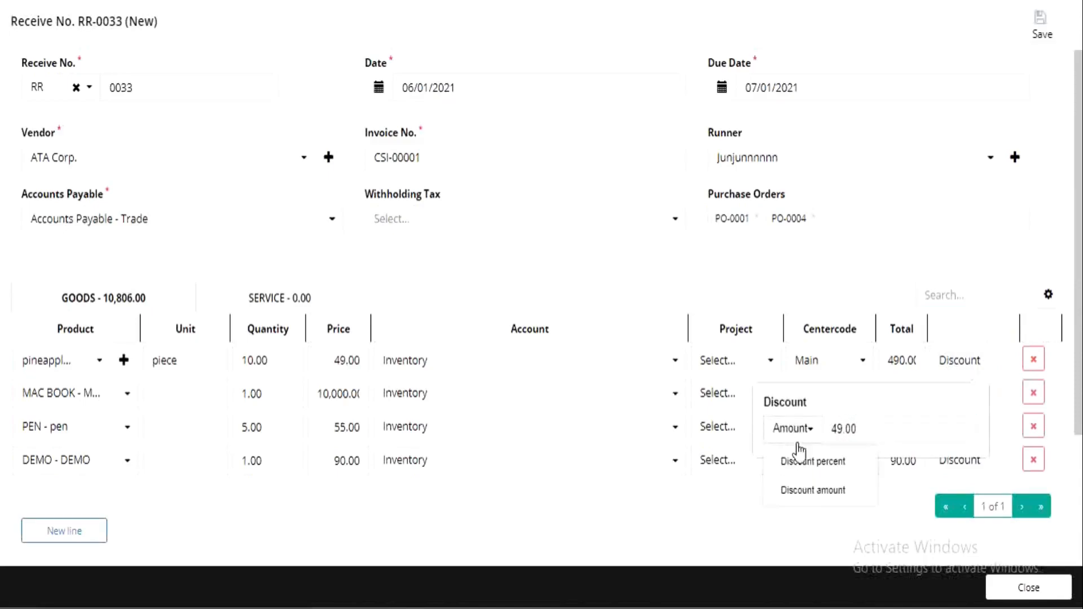
left_click(879, 529)
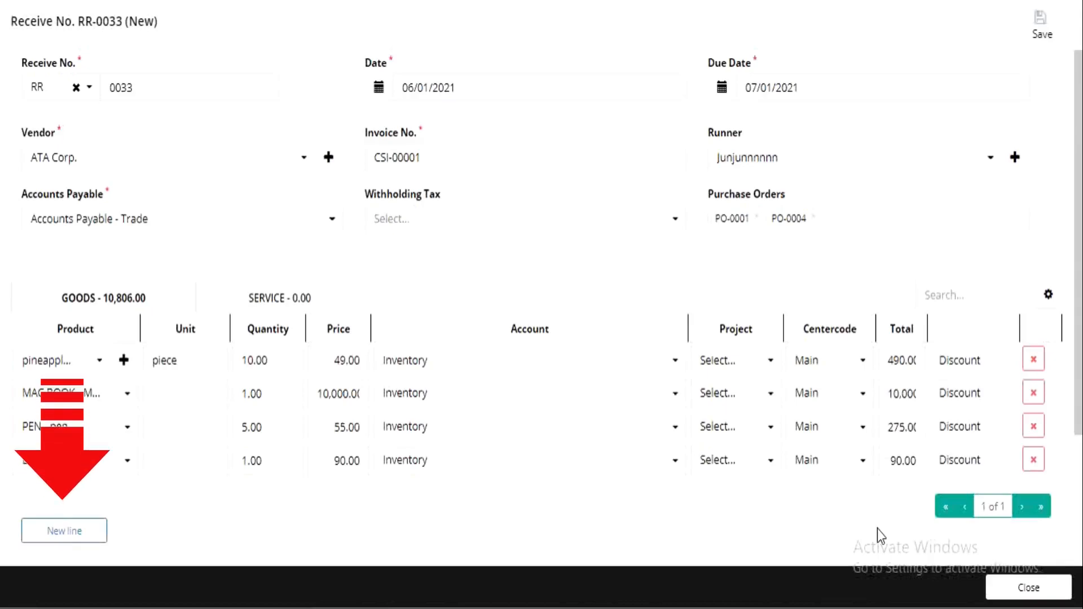
Step: Add a new line to the goods list
scroll(242, 323, "down", 2)
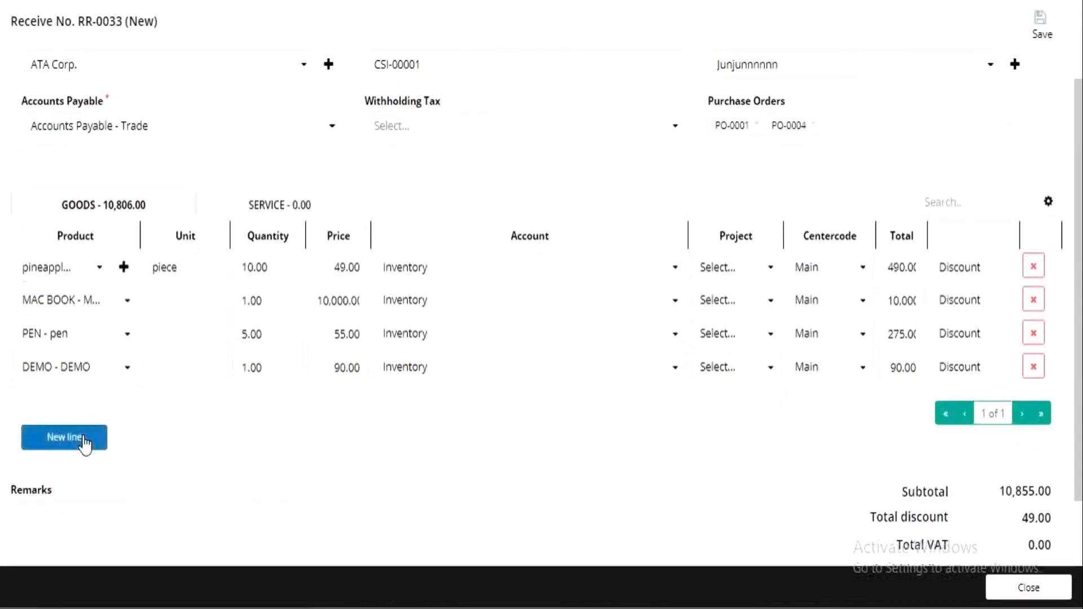
left_click(85, 444)
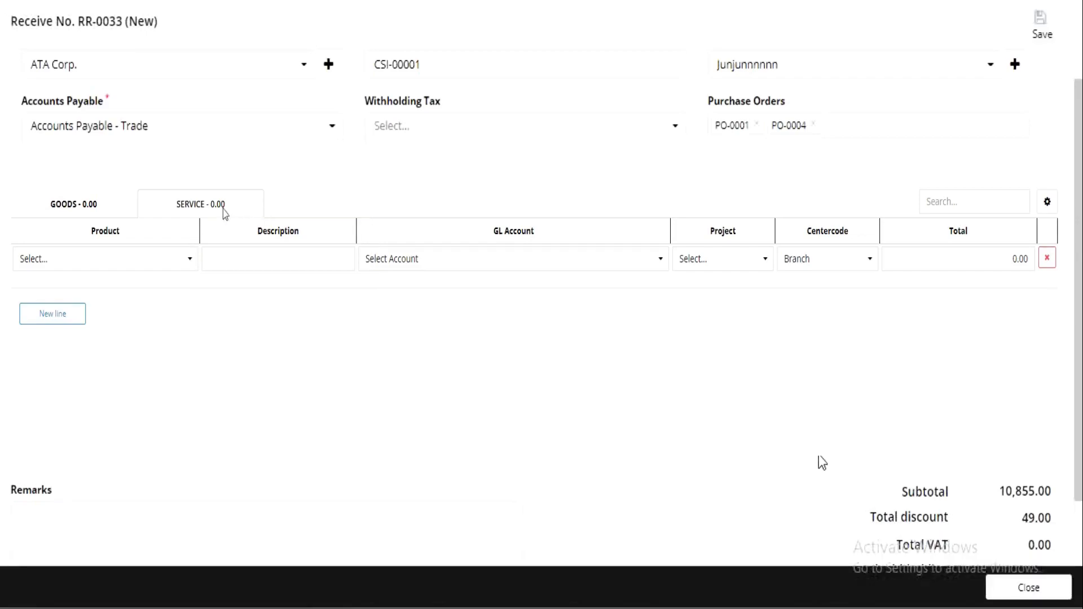
Step: Enter a service line for 1000-20 16PR L305 LUG AXELOR with centercode Main and total 1,500, and add another service line
left_click(162, 258)
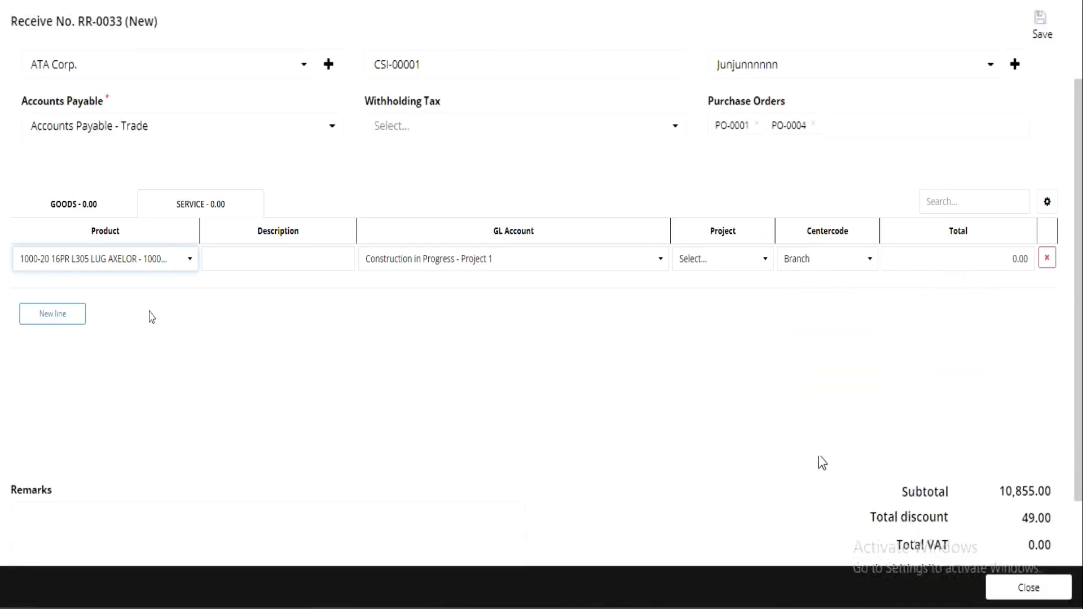
left_click(831, 267)
left_click(835, 295)
left_click(935, 259)
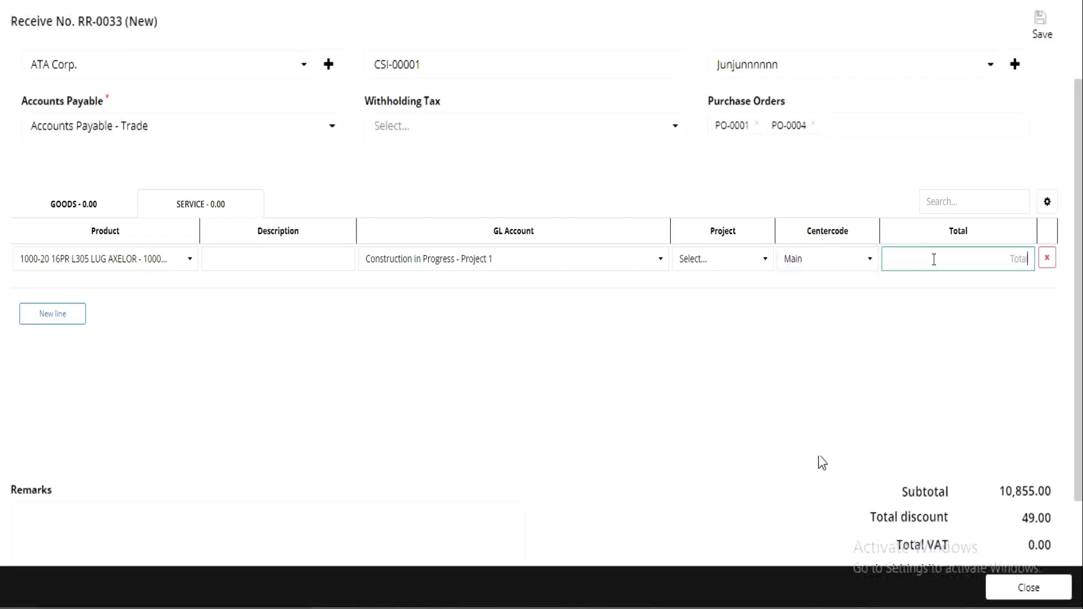
type("1500")
left_click(936, 304)
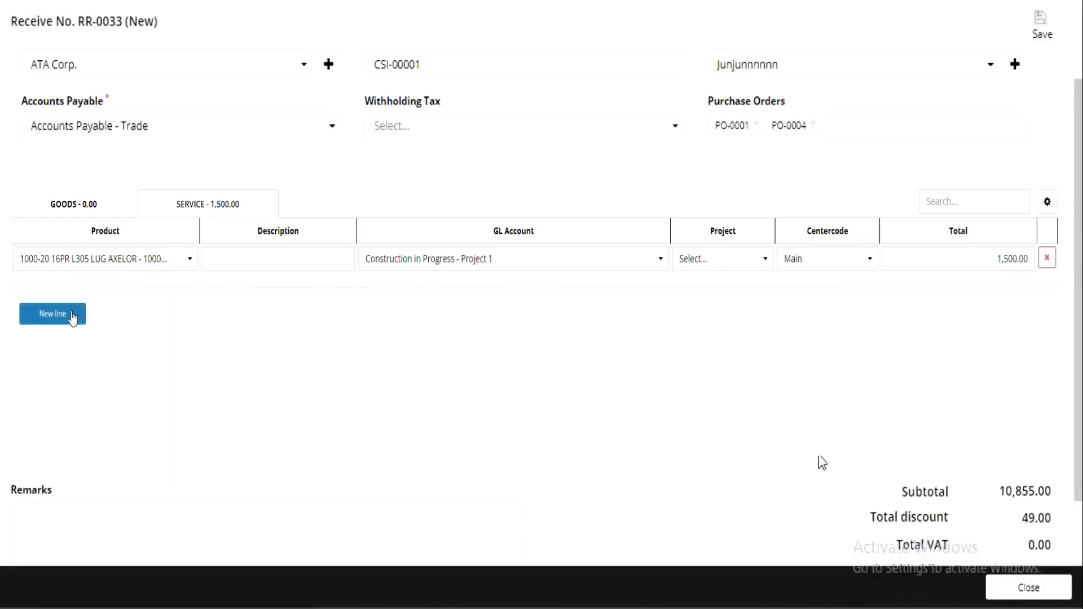
left_click(71, 315)
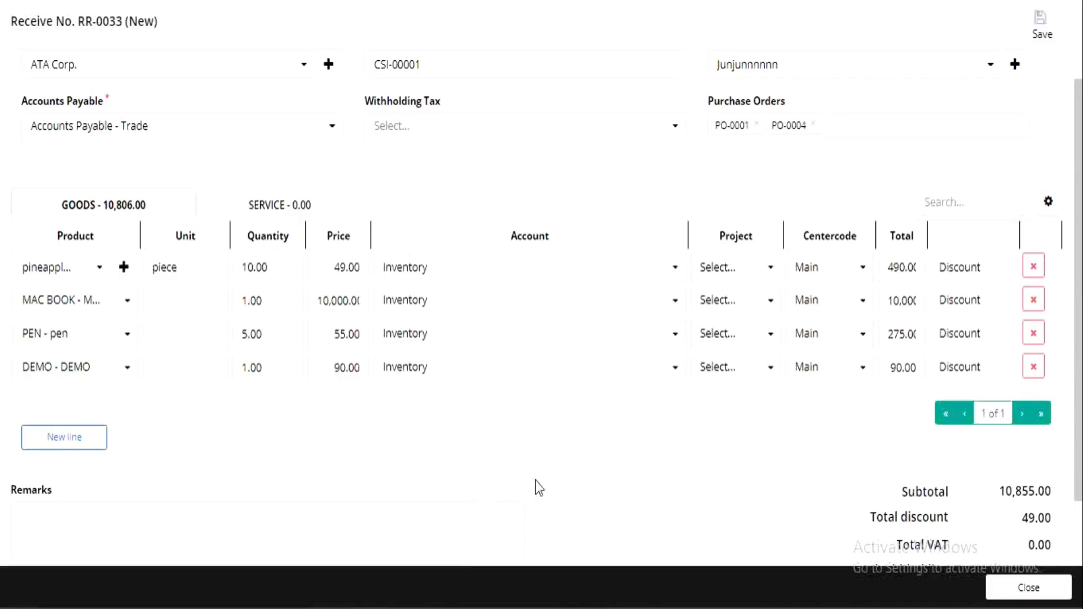
Step: Enter PURCHASES in the record's remarks
scroll(549, 487, "down", 2)
left_click(237, 439)
type("PURCHASES")
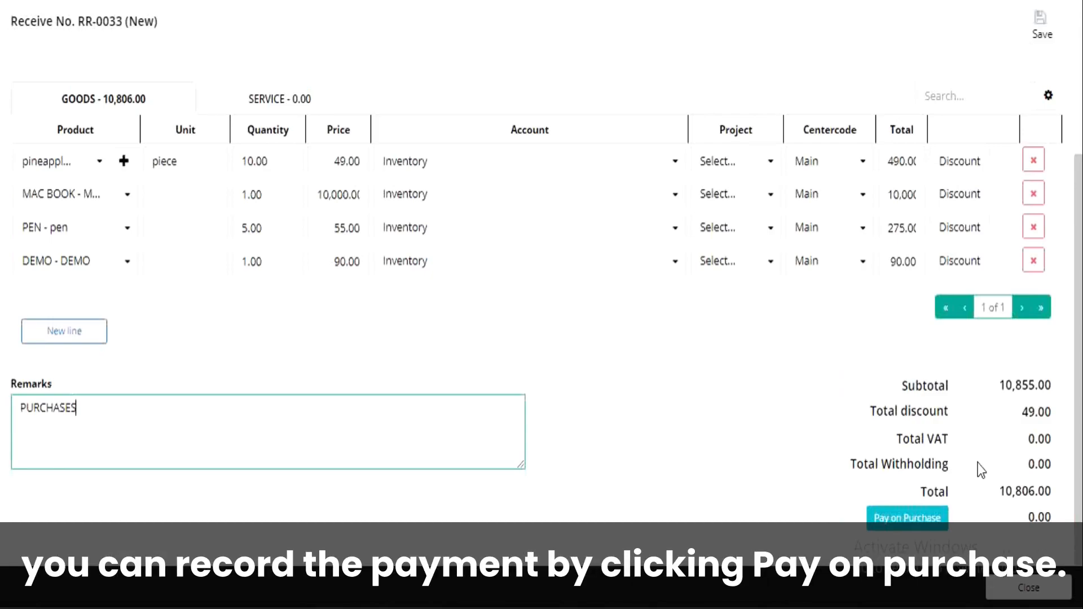
Step: Apply Pay on Purchase to the bill with payment type Cash and cash account Cash on Hand - PNB
left_click(898, 517)
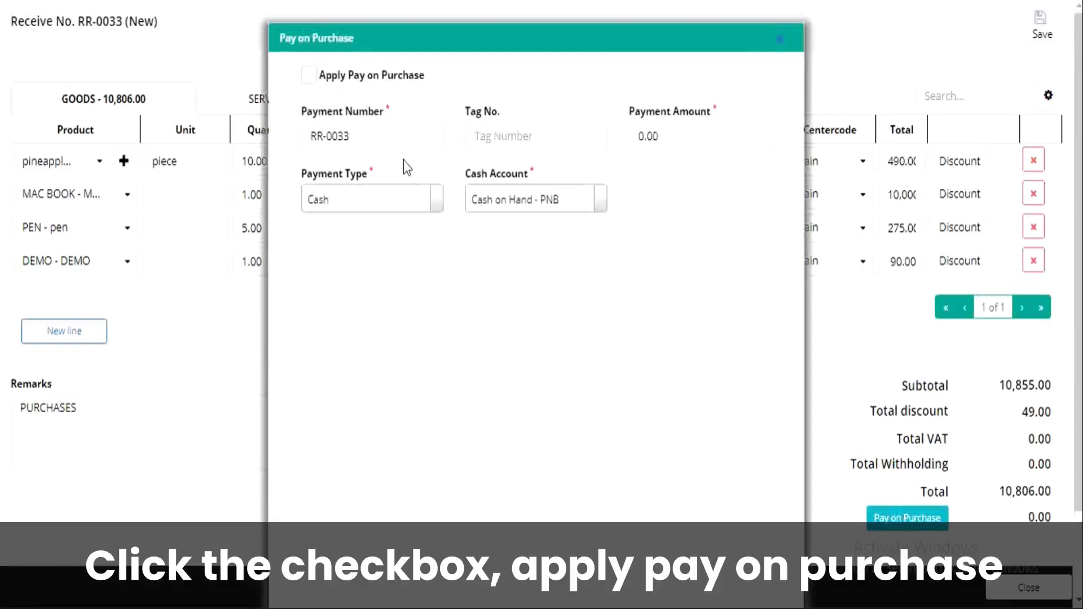
left_click(313, 78)
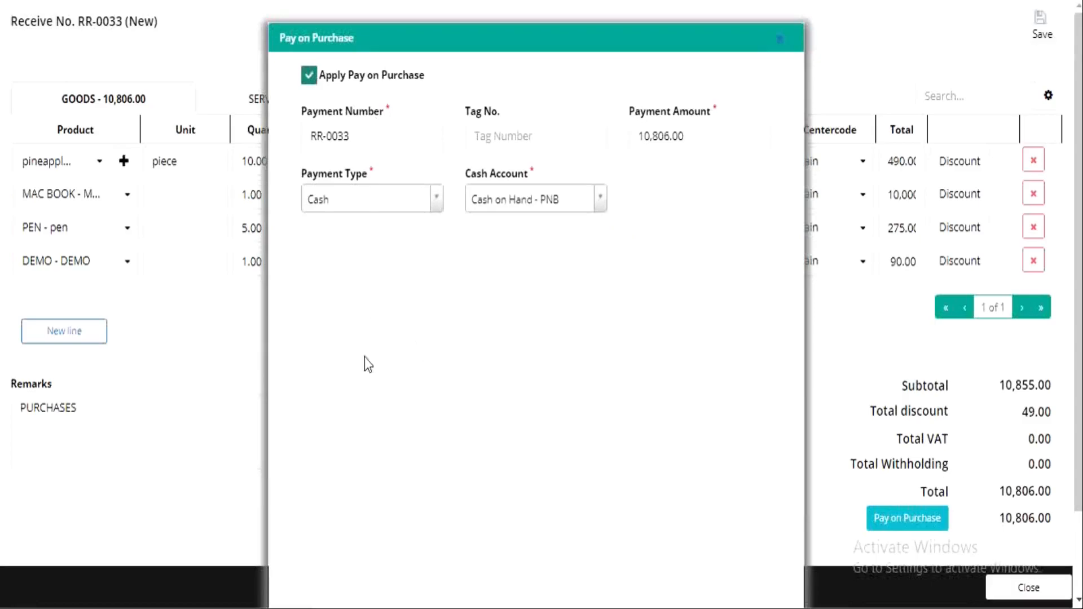
left_click(377, 202)
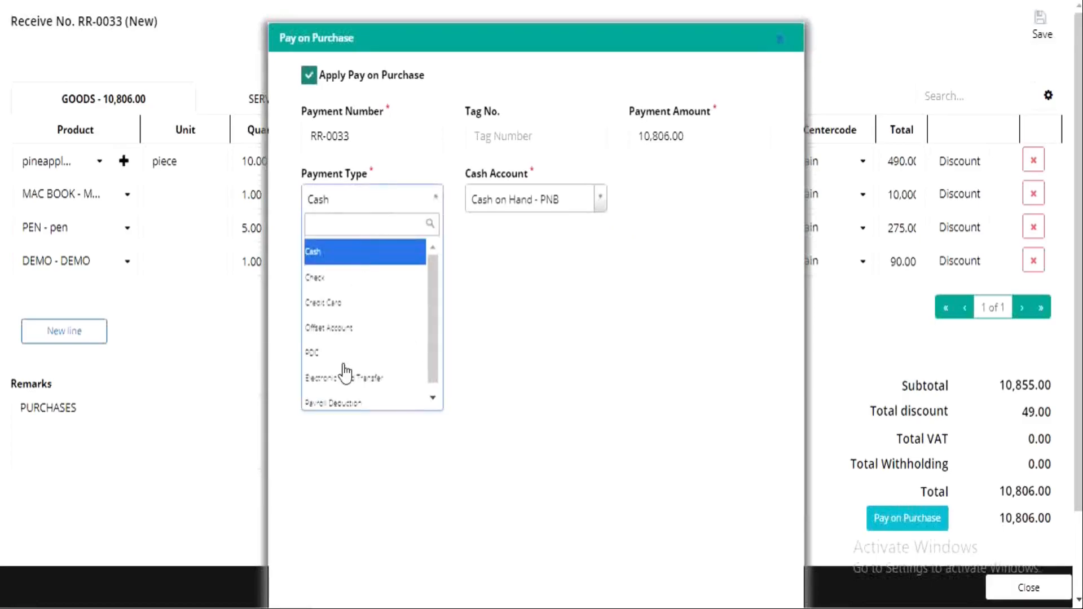
left_click(525, 201)
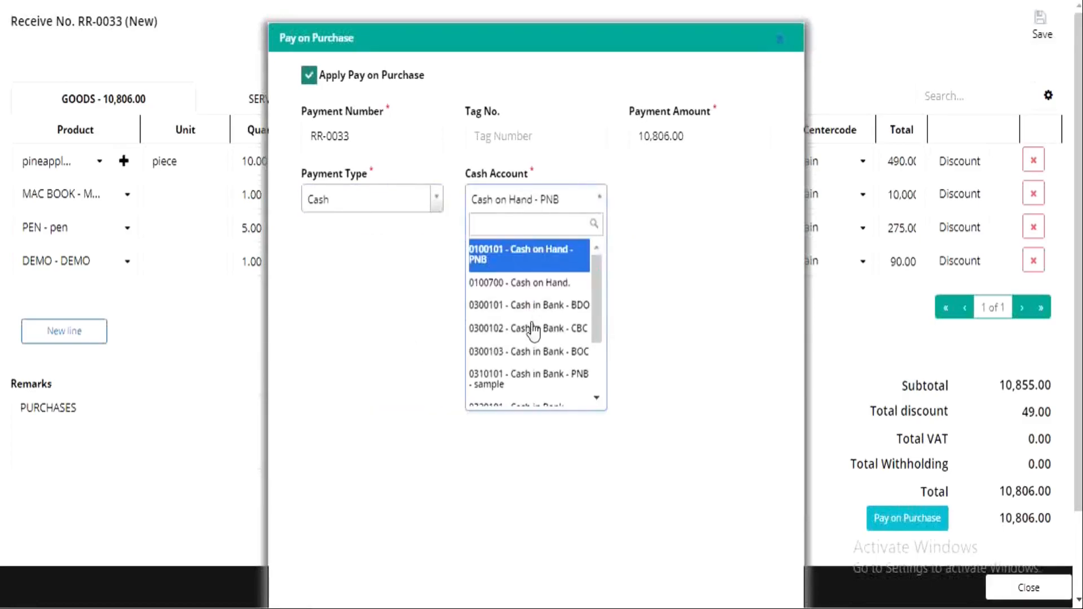
left_click(681, 303)
scroll(682, 304, "down", 2)
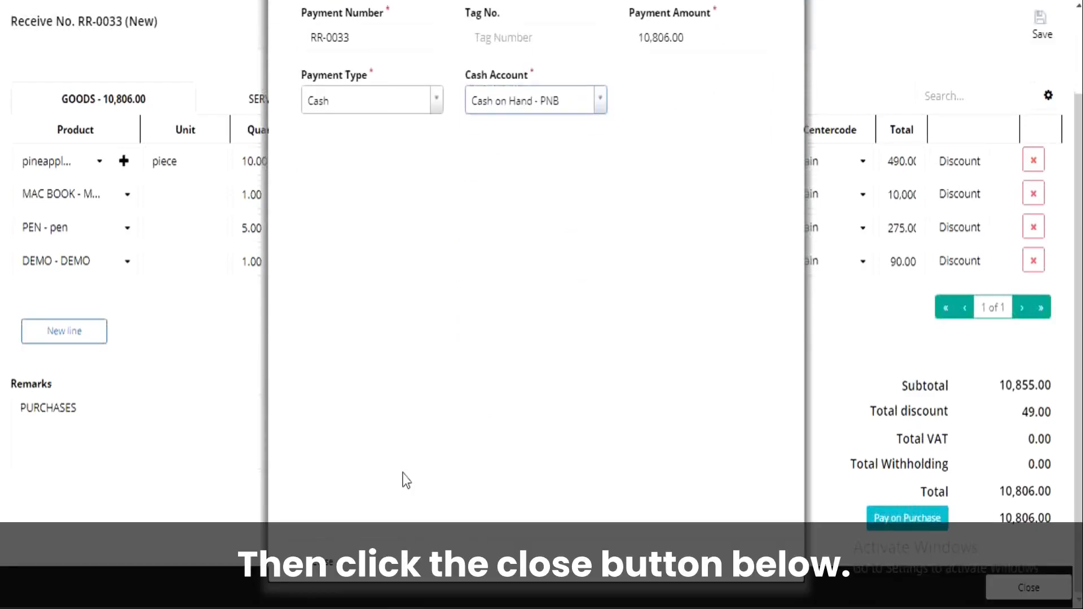
left_click(315, 559)
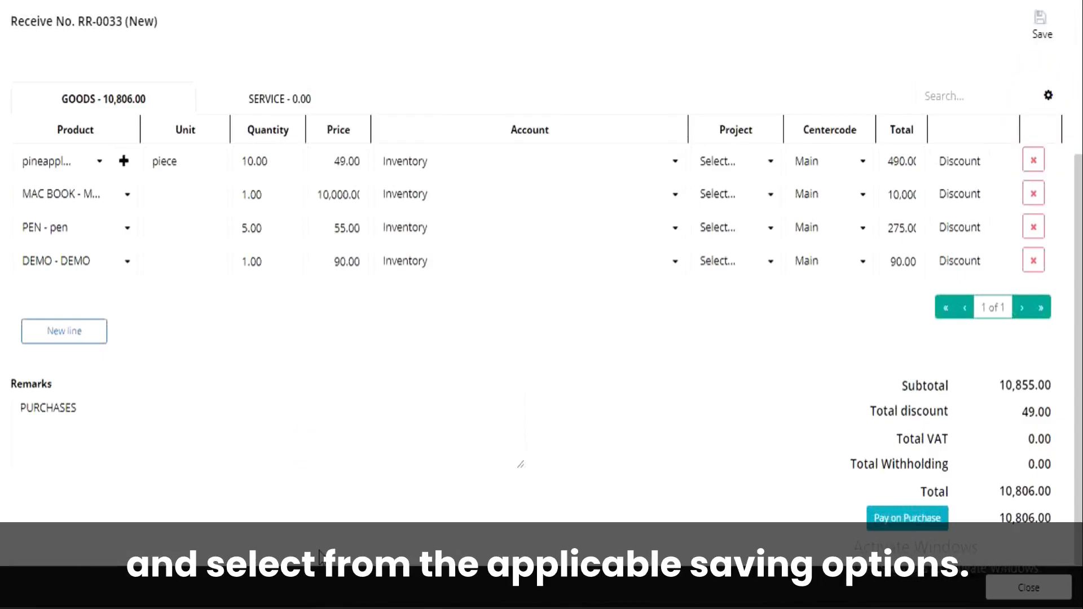
Step: Save the receive inventory record and close it
scroll(1050, 165, "up", 3)
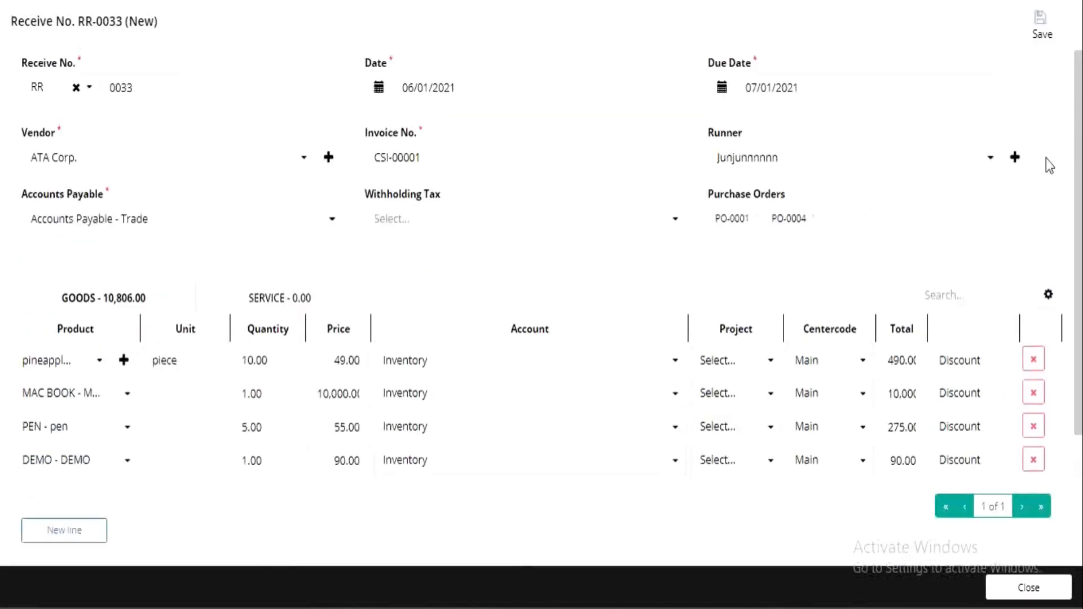
left_click(1017, 67)
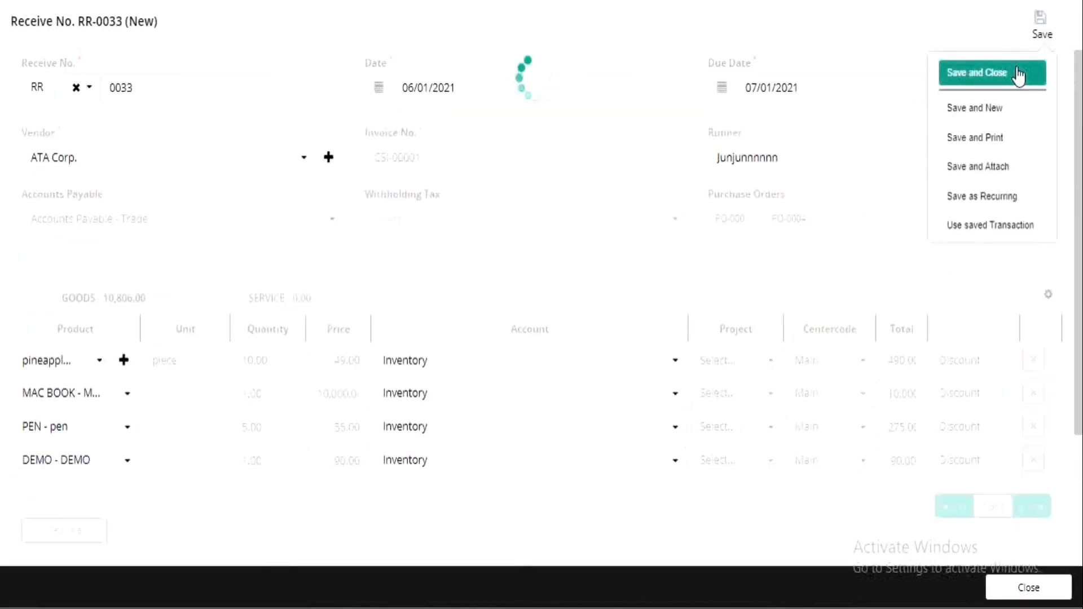